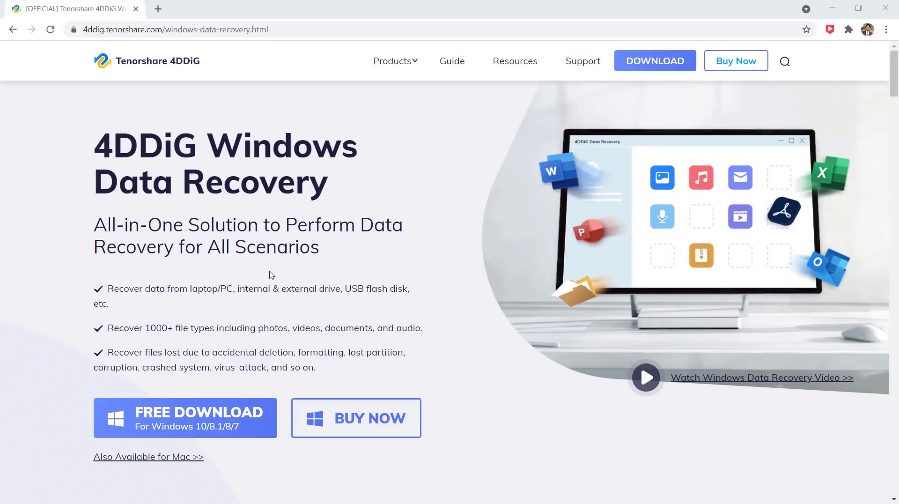
Download the free Windows version of 4DDiG Data Recovery.
click(250, 427)
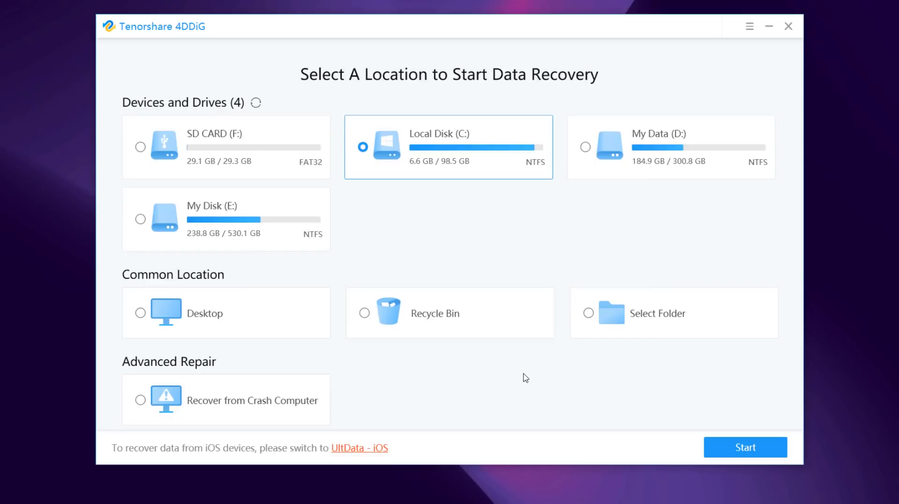
Switch to Tenorshare 4DDiG, scan the SD CARD (F:) drive for lost files and dismiss the scan summary.
click(286, 159)
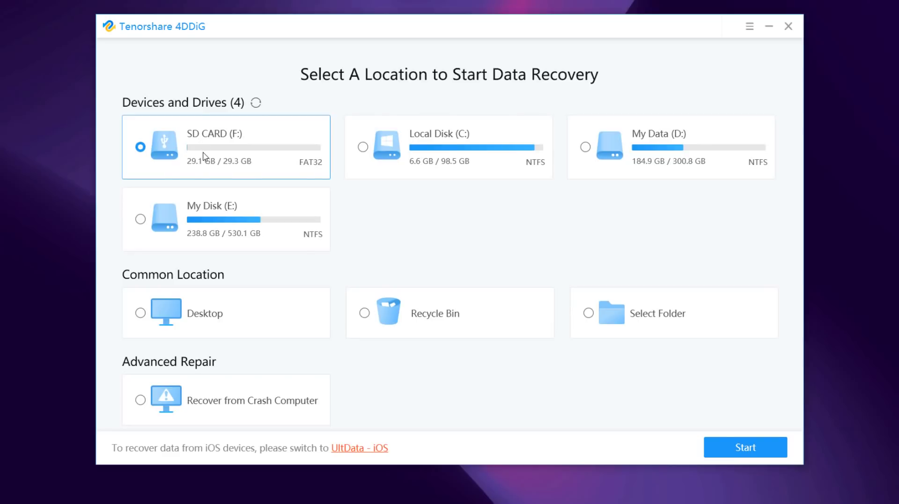
click(733, 447)
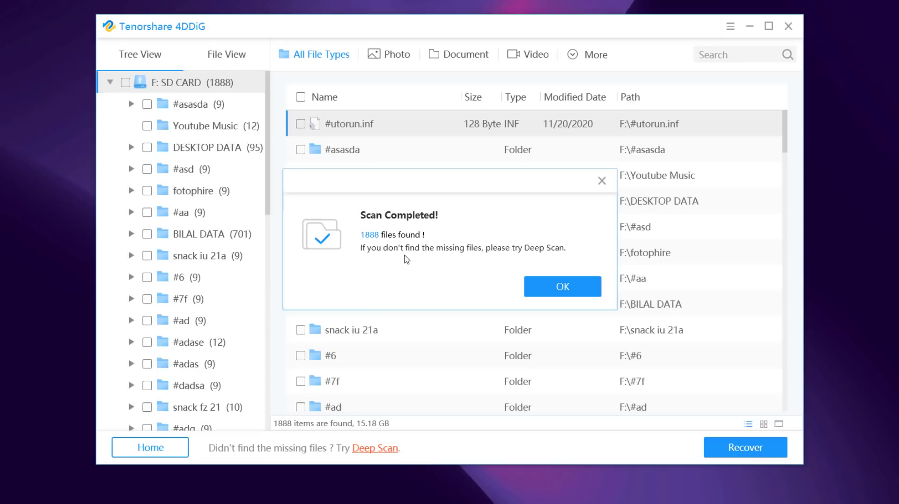
click(548, 281)
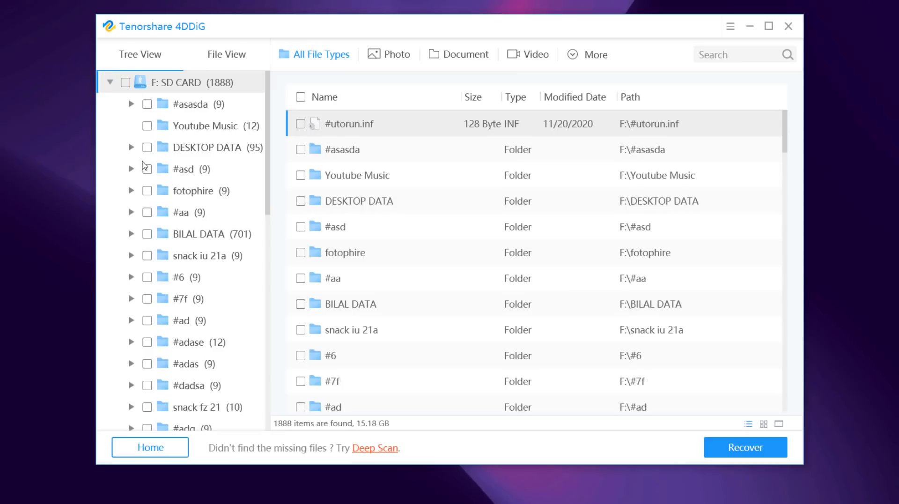
Look through the found folders in the tree view and compare them with the file-type view.
scroll(146, 206, down, 7)
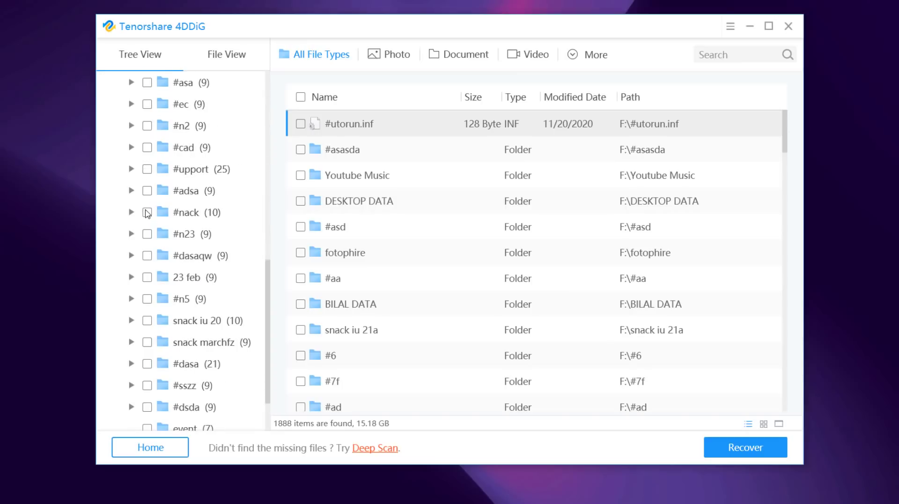
scroll(147, 214, down, 1)
scroll(147, 214, up, 8)
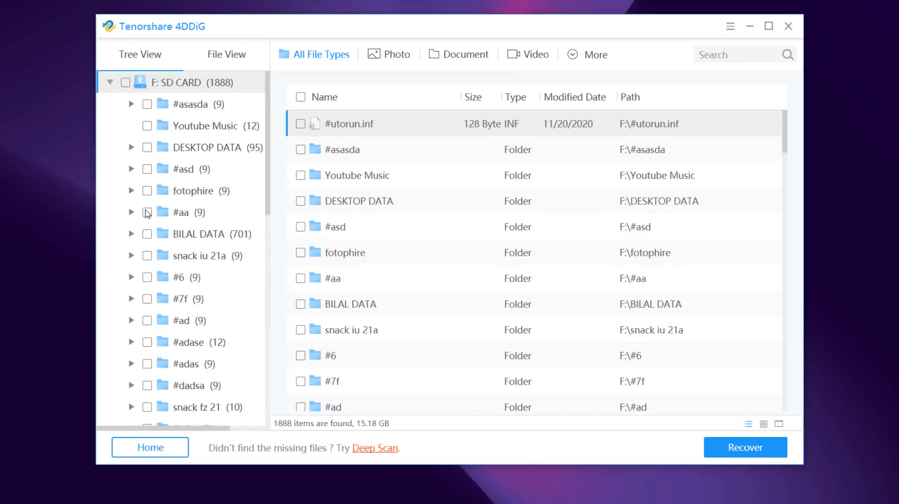
click(224, 53)
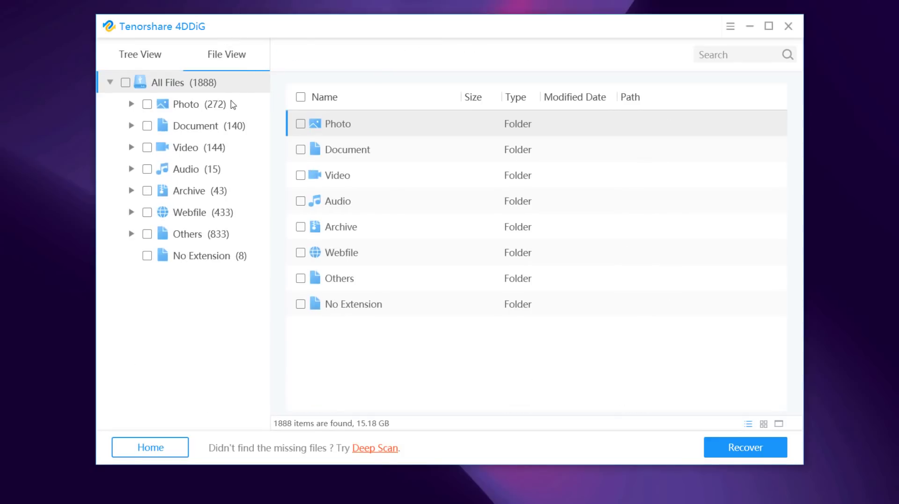
click(147, 56)
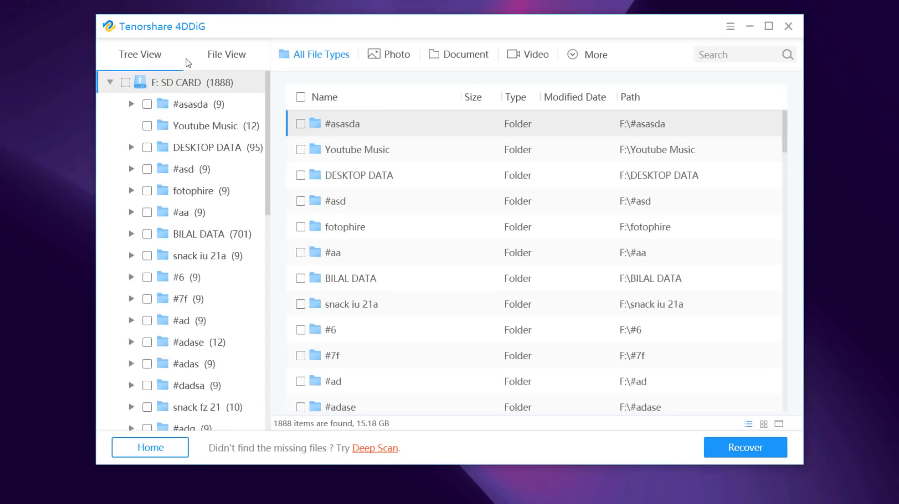
Filter the SD card's folder tree by photo, document and video in turn.
click(392, 60)
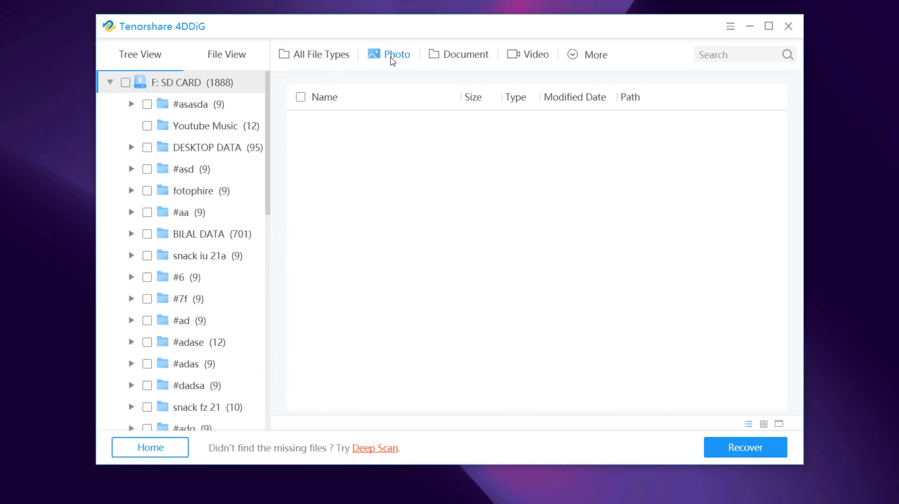
click(470, 58)
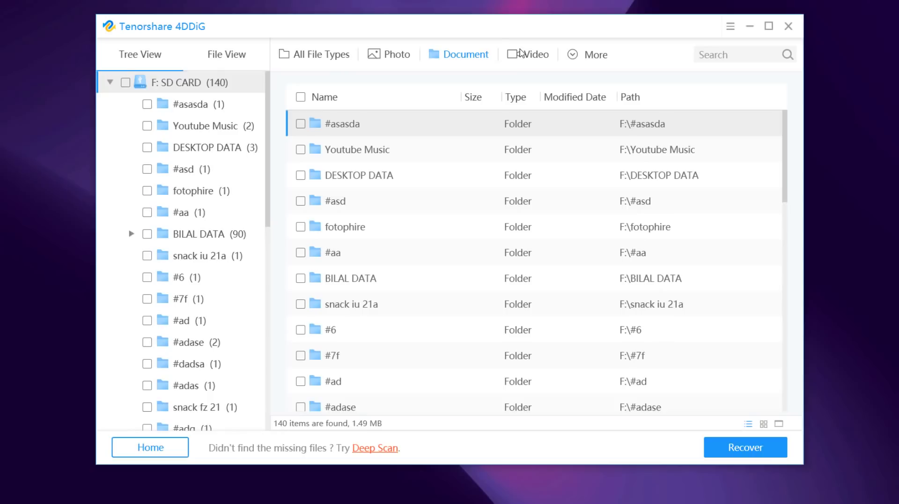
click(520, 53)
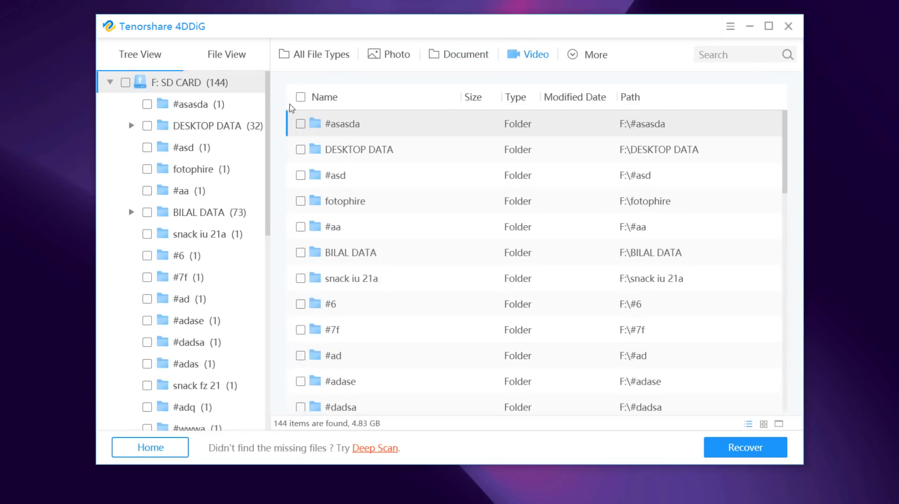
Open the JPG folder of the Photo category in the file-type view and browse its files as thumbnails.
click(238, 61)
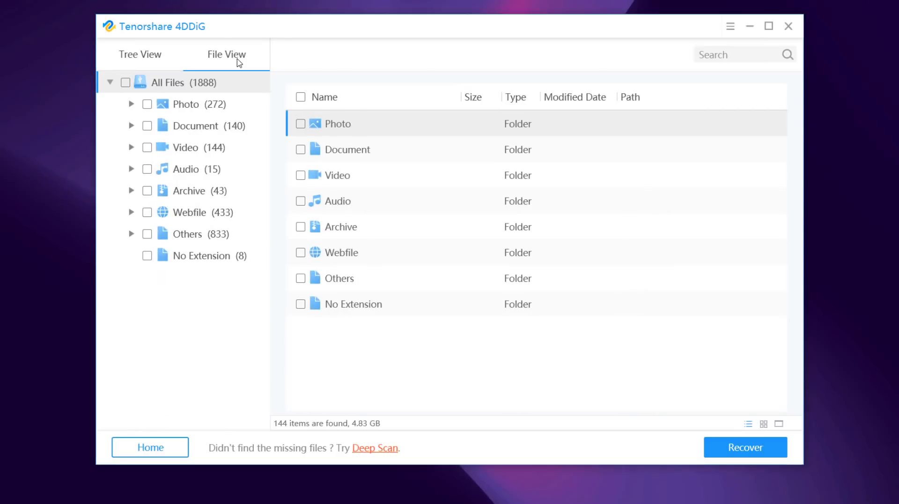
click(218, 105)
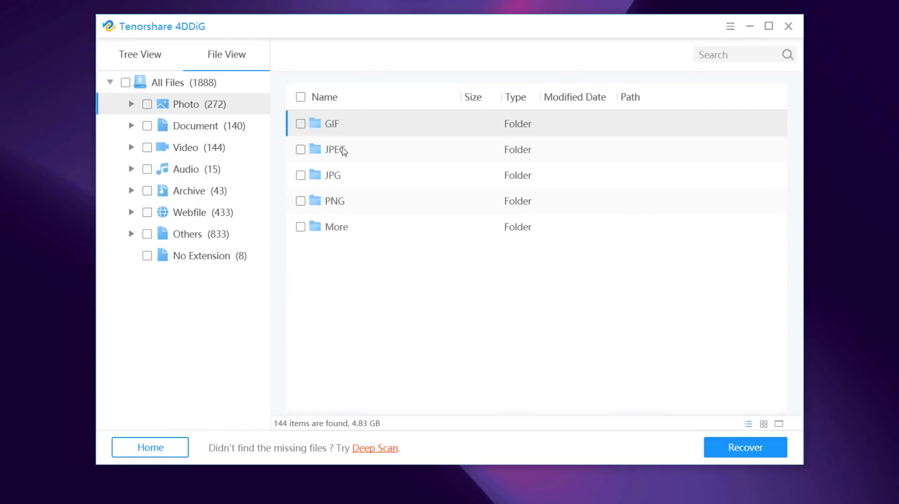
double_click(336, 178)
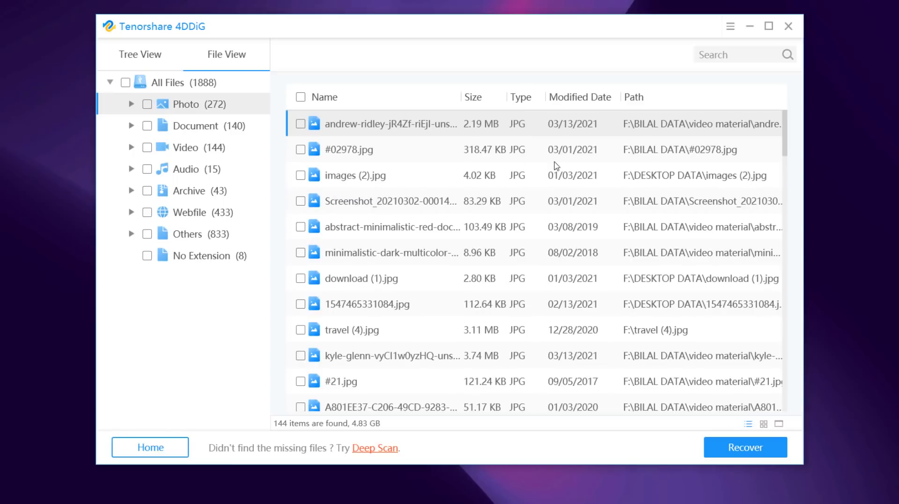
click(495, 157)
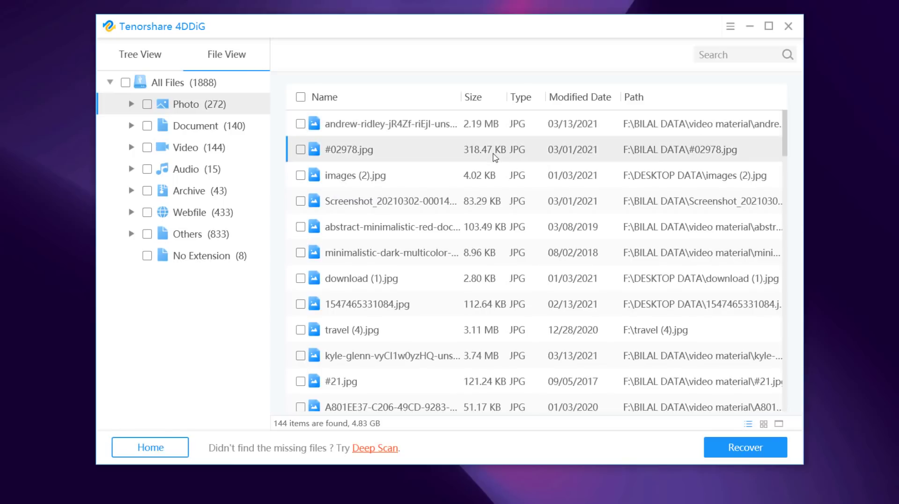
click(763, 423)
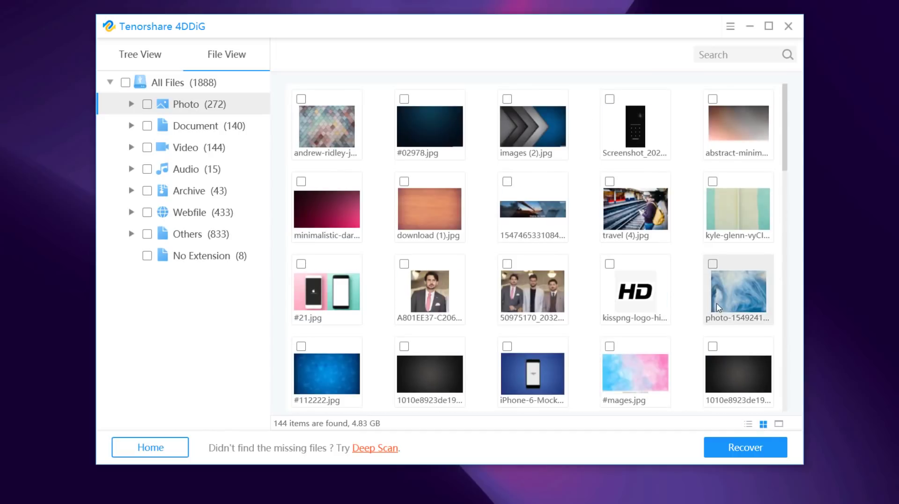
scroll(721, 314, down, 10)
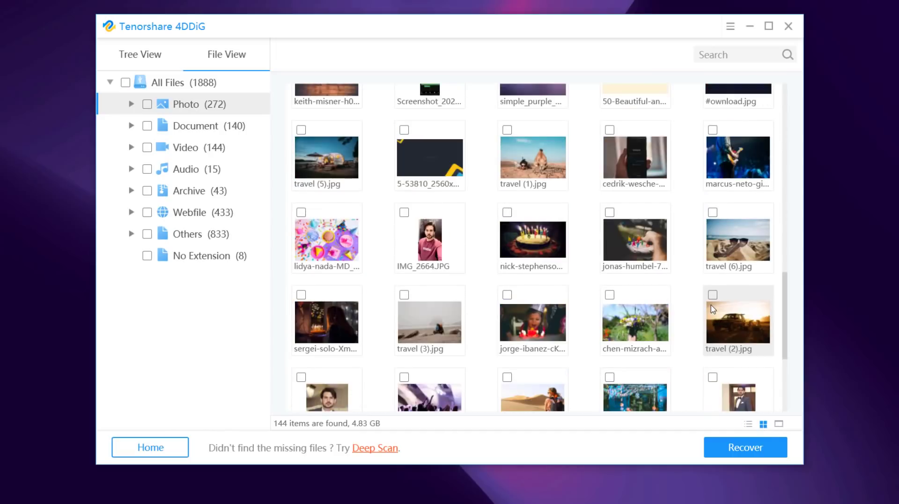
scroll(684, 302, up, 10)
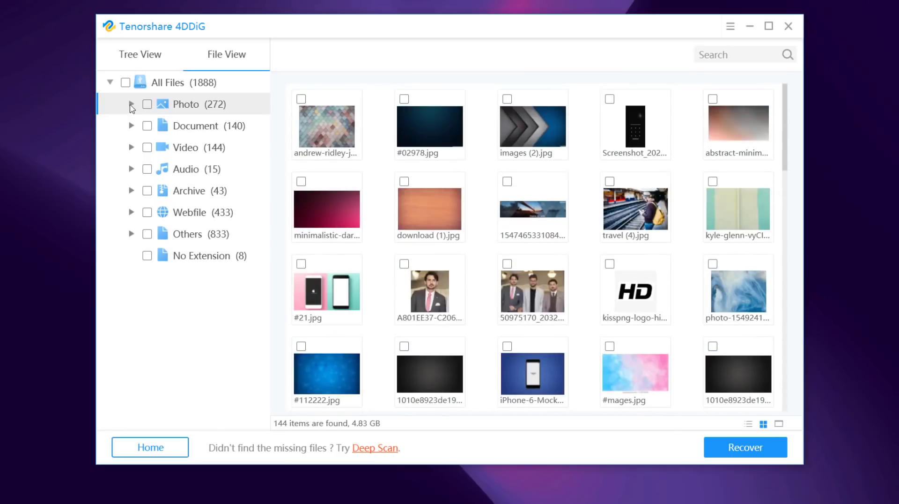
Recover every file in the Photo category into a new folder named 4DDIG on My Disk (E:).
click(147, 103)
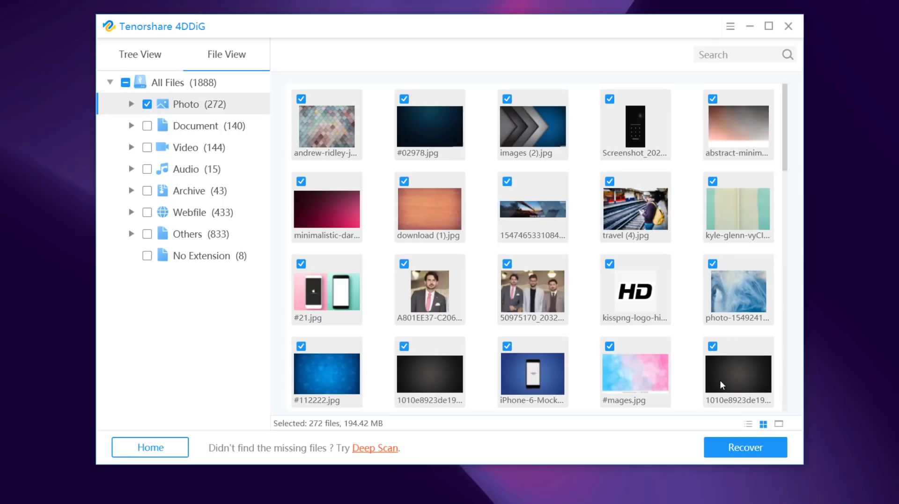
click(749, 450)
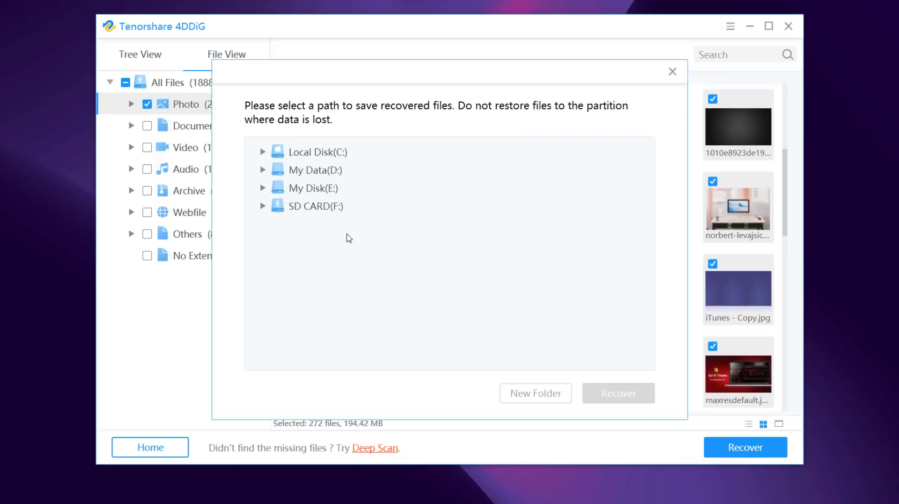
click(281, 190)
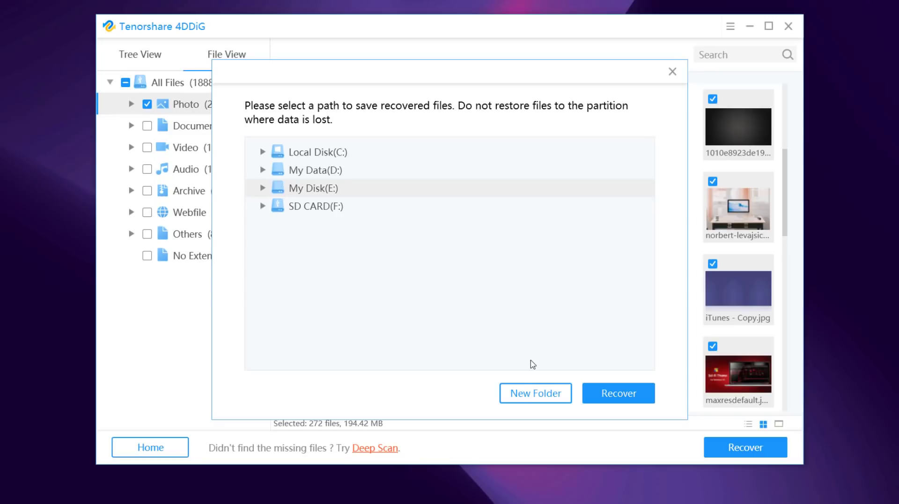
click(513, 399)
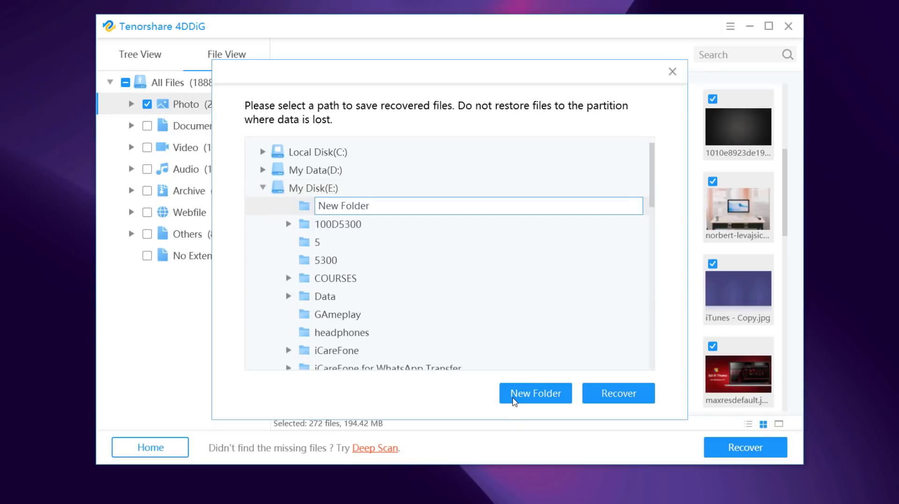
click(371, 201)
key(ctrl+a)
key(BackSpace)
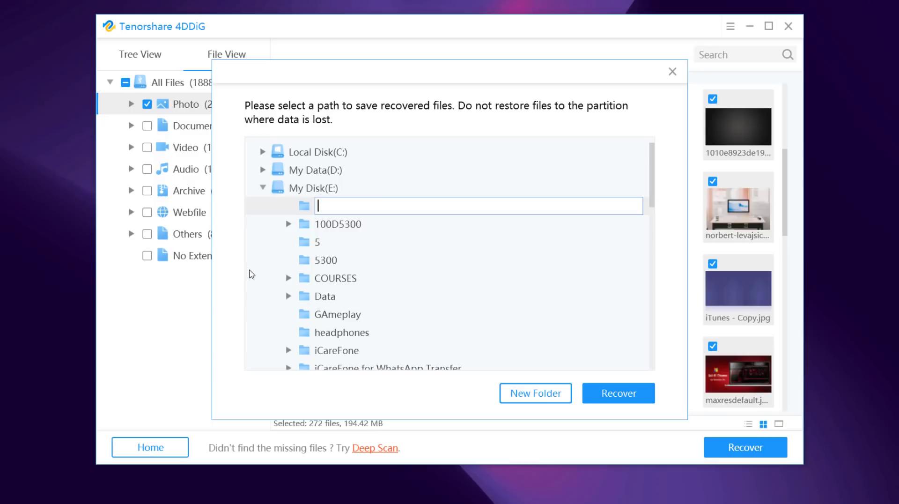
text(Data)
click(597, 389)
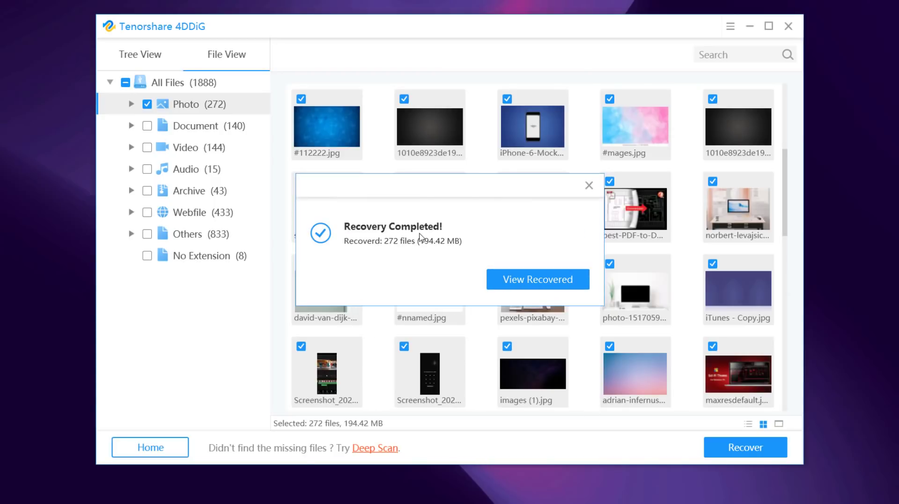
View the recovered files on disk and look through the folders and photos inside the F folder.
click(512, 283)
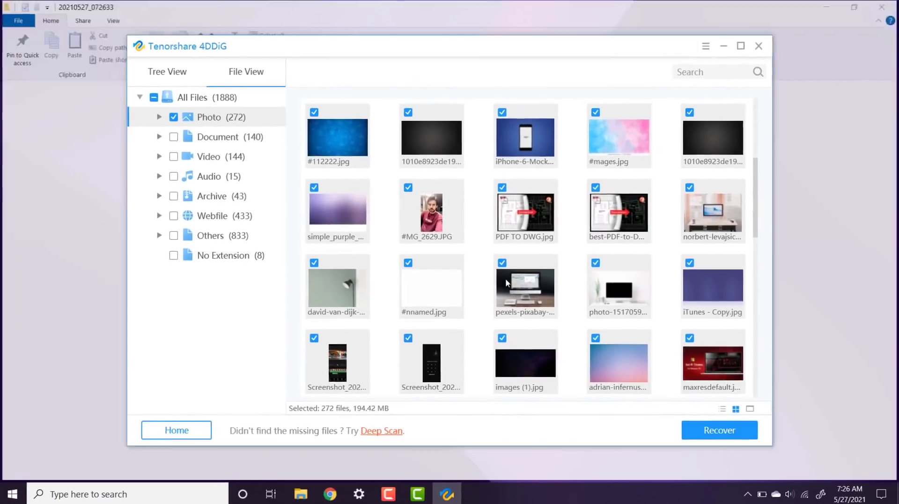
double_click(229, 134)
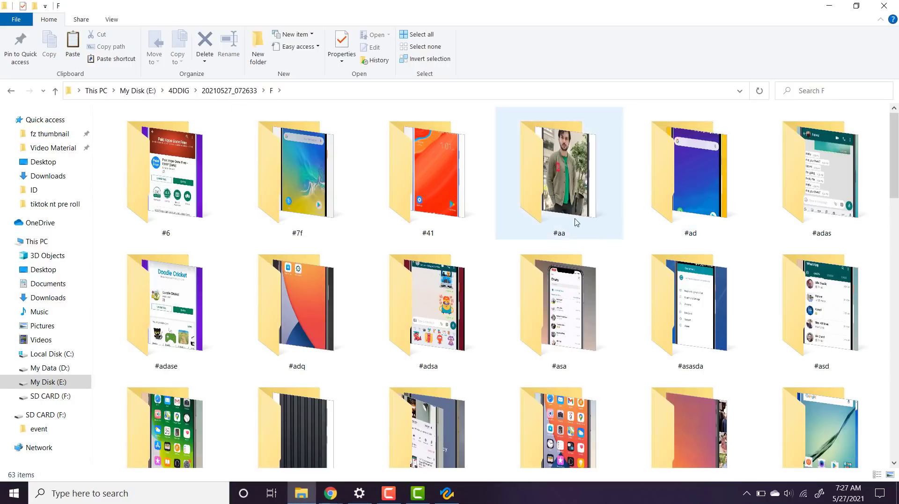
scroll(576, 222, down, 15)
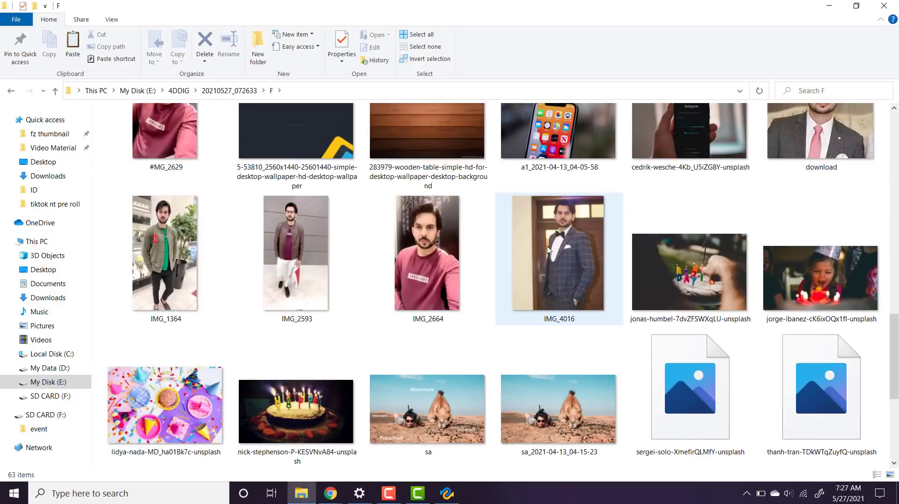
scroll(548, 249, down, 3)
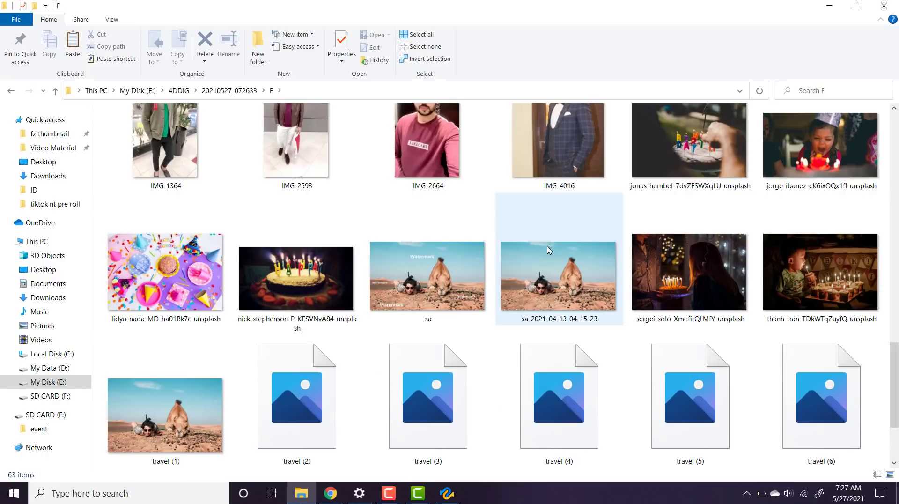
scroll(549, 250, up, 4)
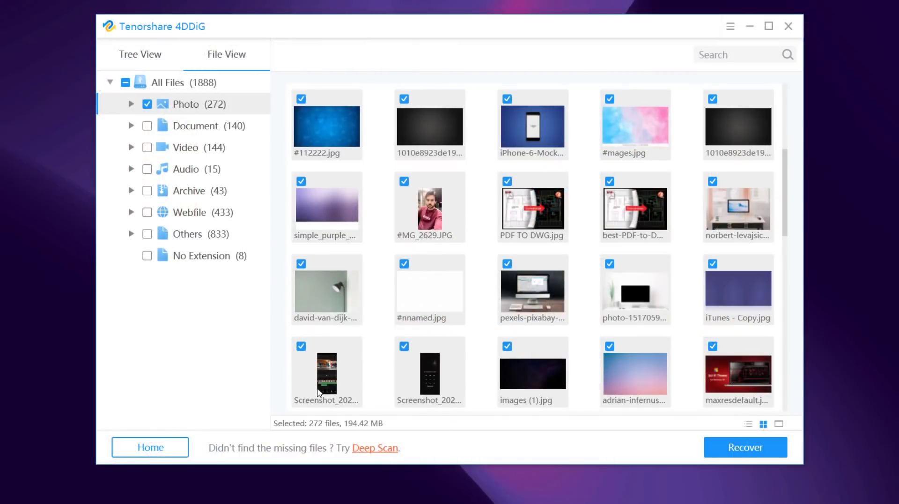
Clear the file selection, collapse the All Files list and return to the tree view.
click(125, 83)
click(111, 83)
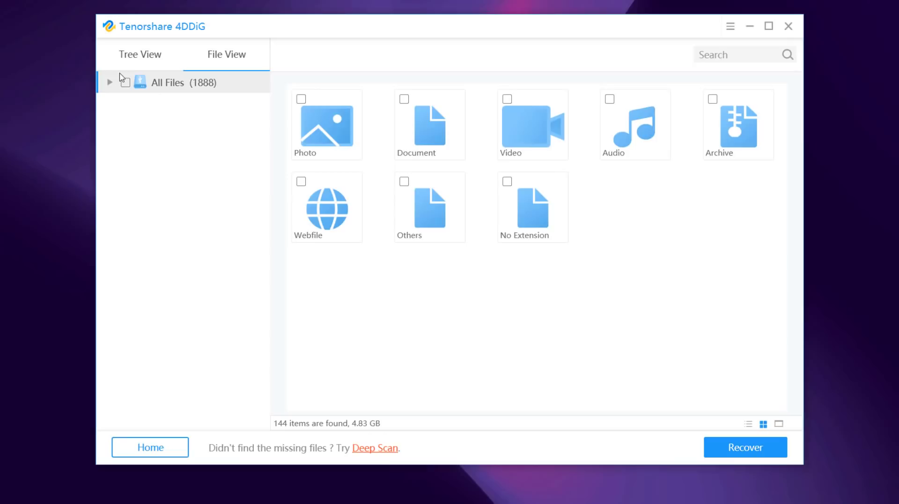
click(134, 54)
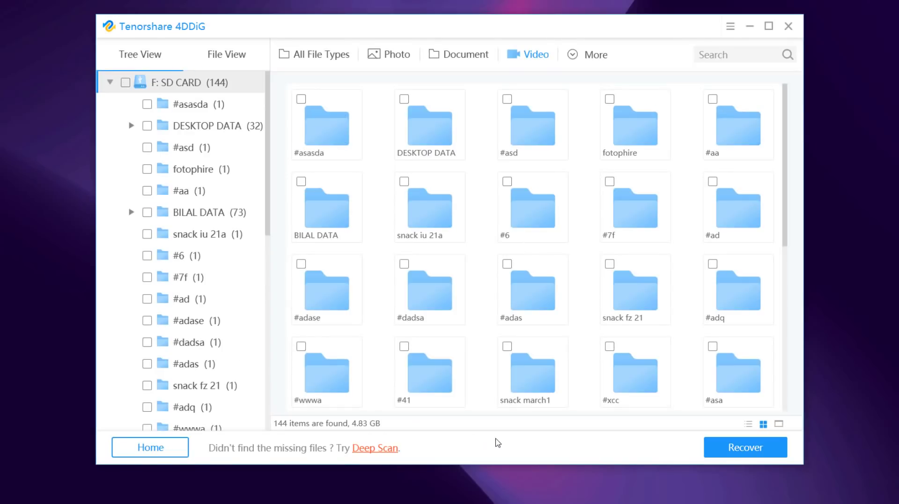